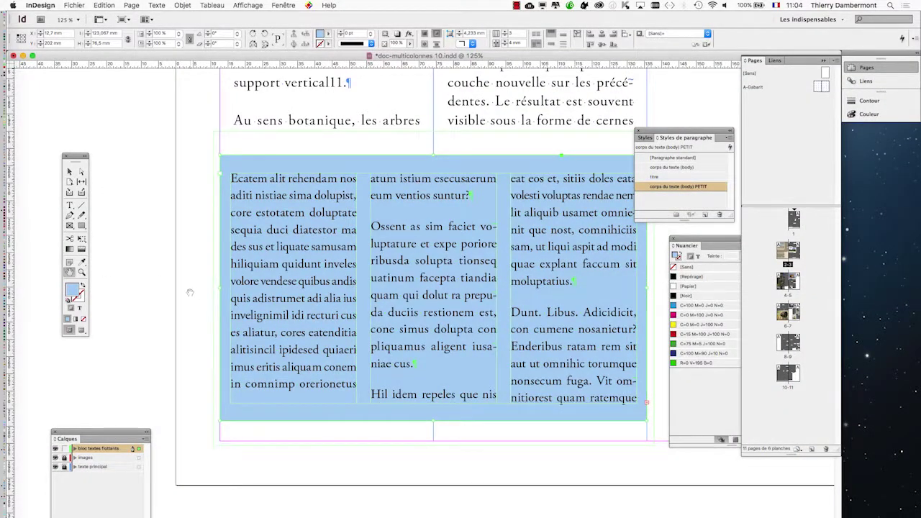
# Deselect the text frame, widen the paragraph styles panel and add a new paragraph style
pyautogui.moveTo(336, 317); pyautogui.dragTo(273, 266)
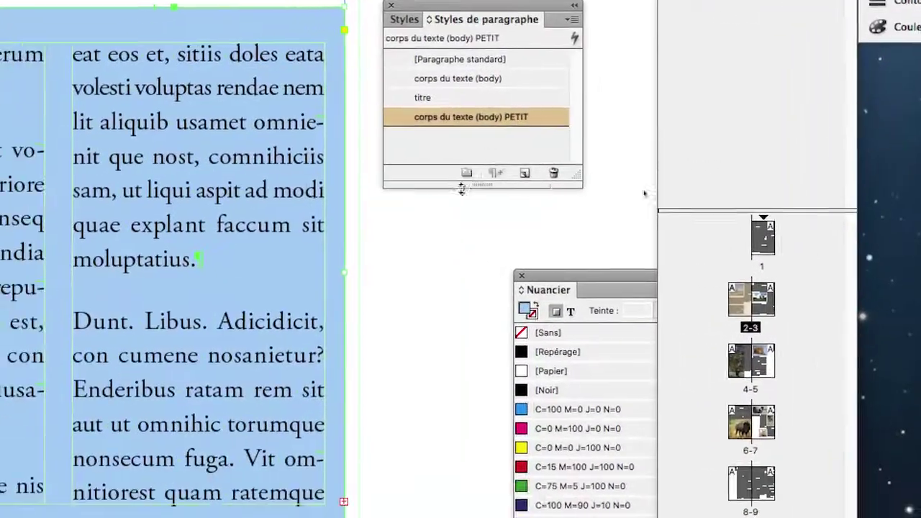
pyautogui.click(368, 271)
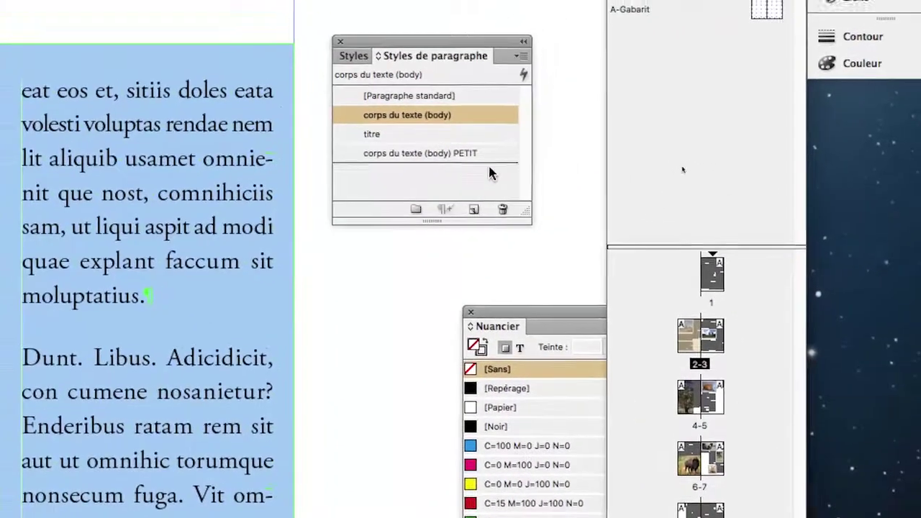
pyautogui.moveTo(528, 213); pyautogui.dragTo(577, 213)
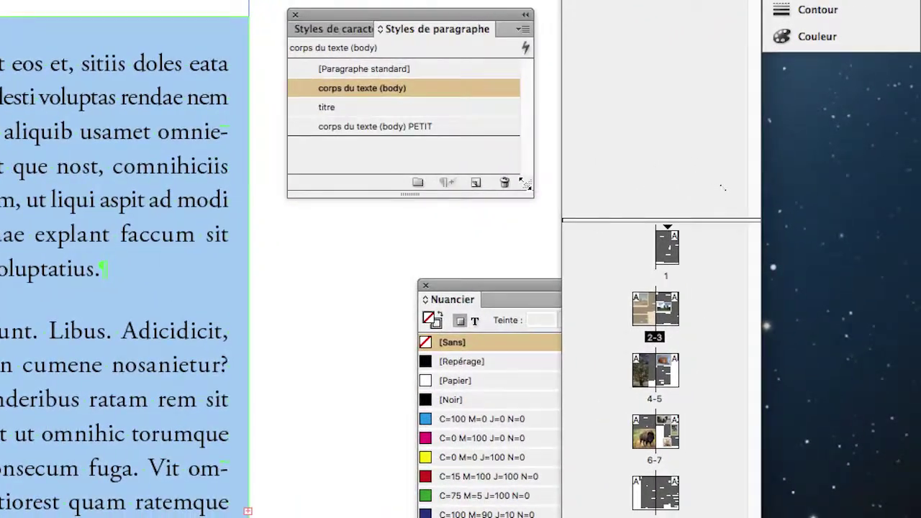
pyautogui.click(521, 210)
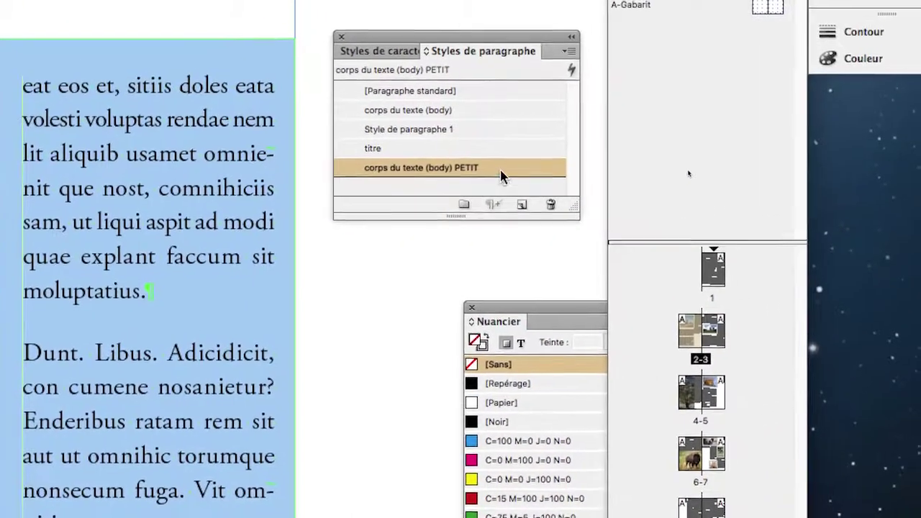
# Set the grid alignment of the paragraph style "corps du texte (body) PETIT" to "Toutes les lignes"
pyautogui.doubleClick(507, 172)
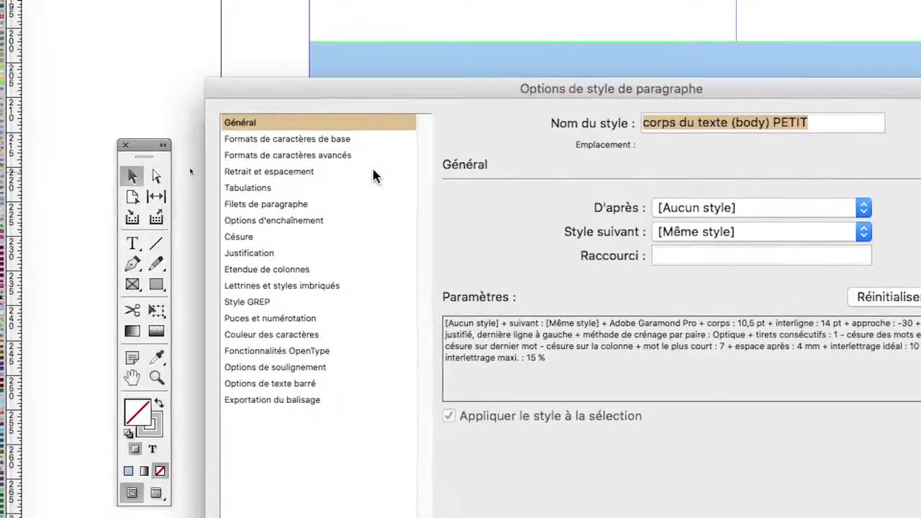
pyautogui.click(386, 194)
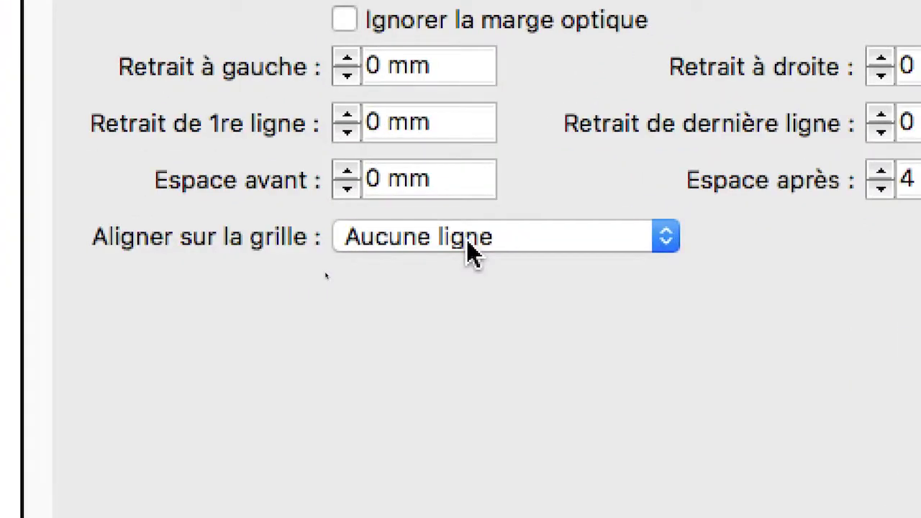
pyautogui.click(468, 252)
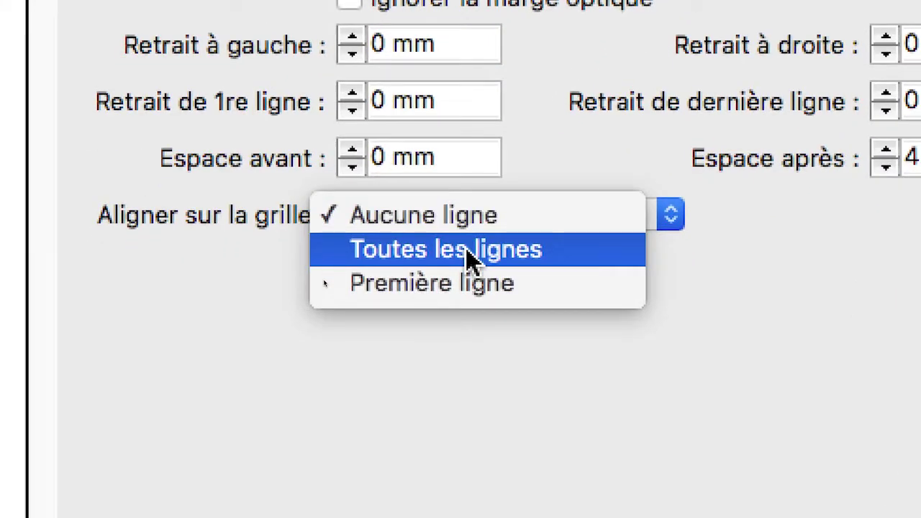
pyautogui.click(467, 256)
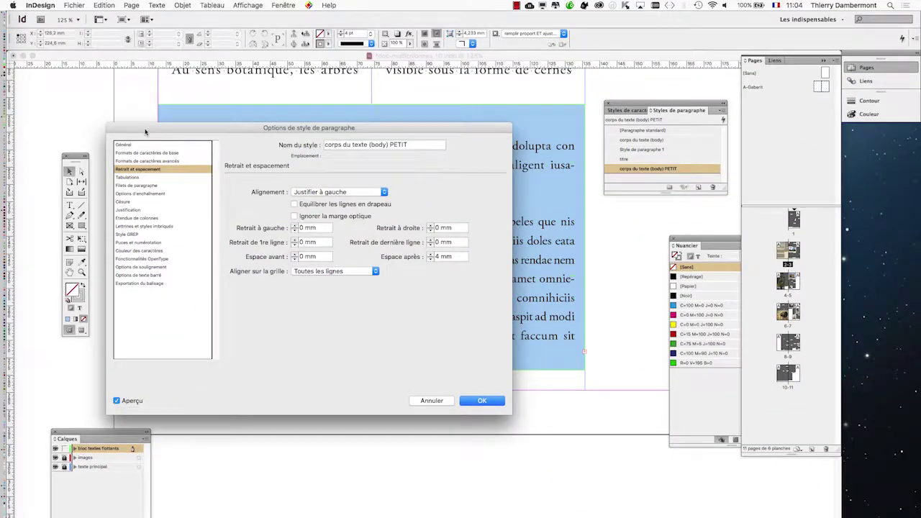
# Compare the blue frame's text with the style preview off and on, check it against the main text, and accept the style change
pyautogui.moveTo(145, 131); pyautogui.dragTo(594, 66)
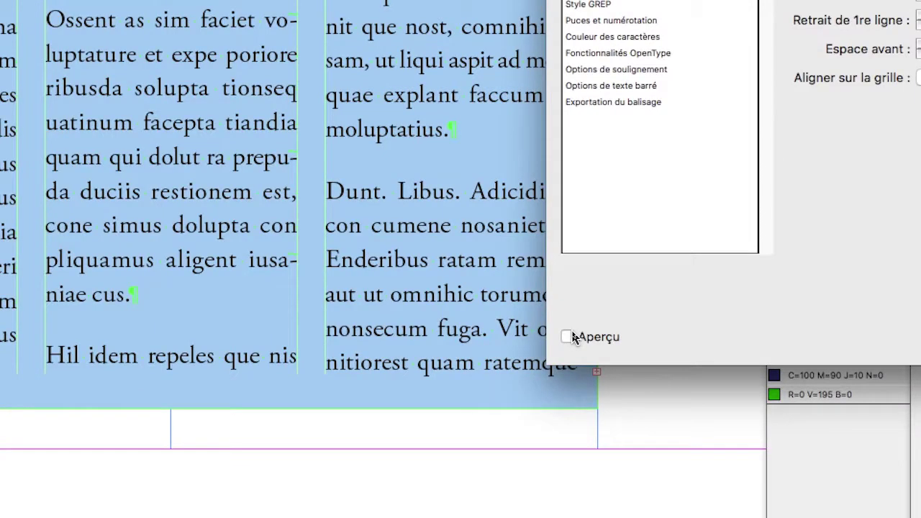
pyautogui.click(568, 336)
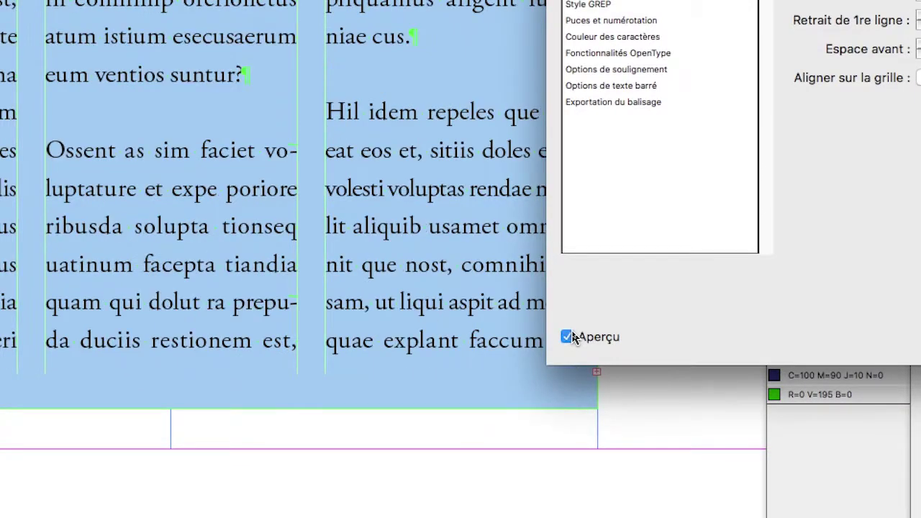
pyautogui.click(572, 336)
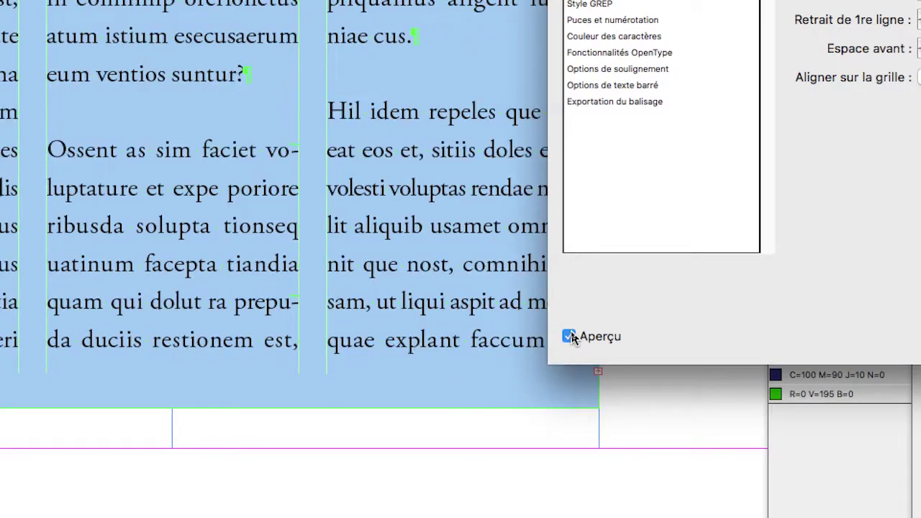
pyautogui.click(571, 336)
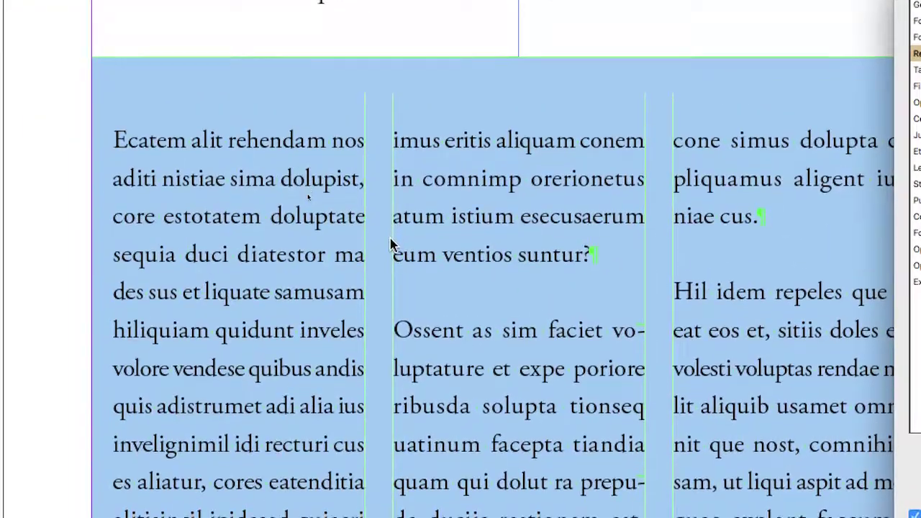
pyautogui.scroll(6, 395, 165)
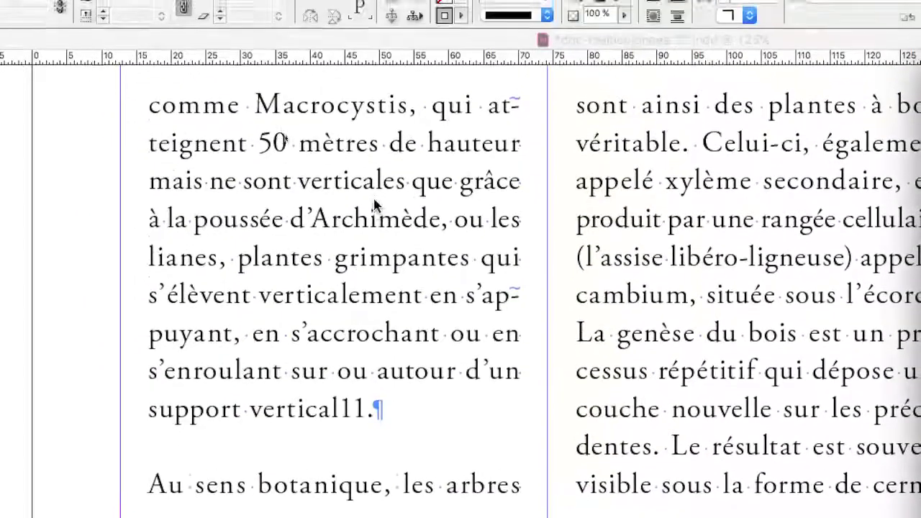
pyautogui.scroll(-5, 372, 224)
pyautogui.scroll(-4, 372, 229)
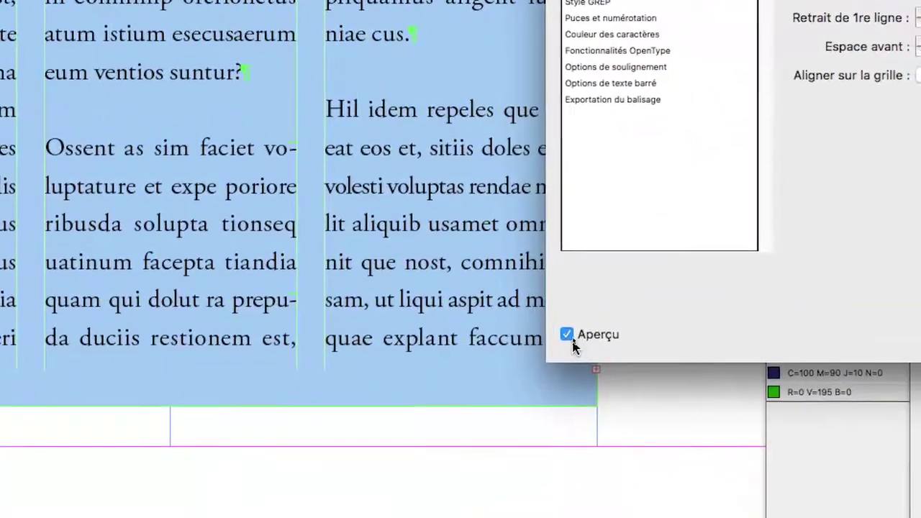
pyautogui.click(618, 433)
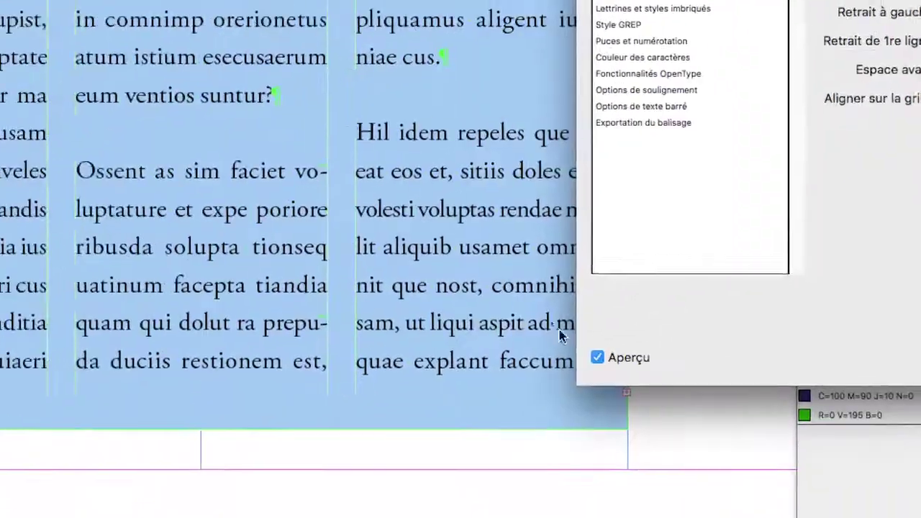
pyautogui.click(573, 339)
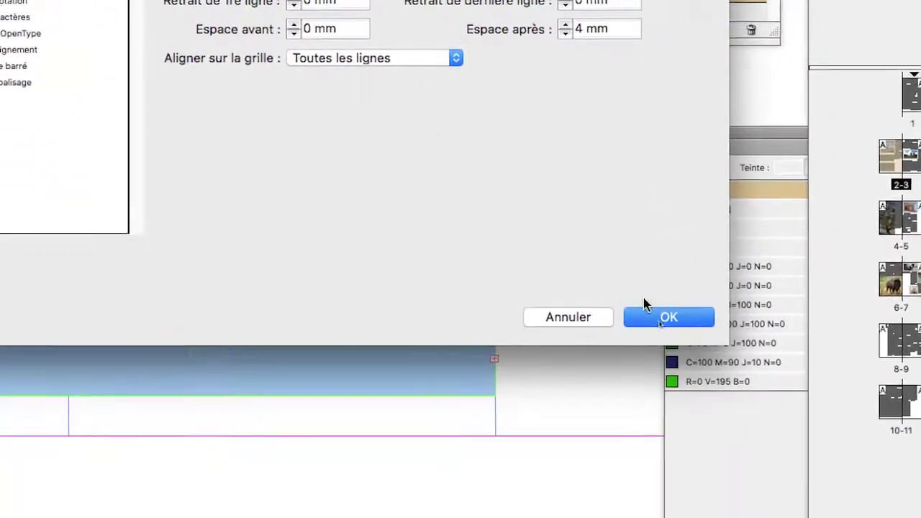
pyautogui.click(656, 314)
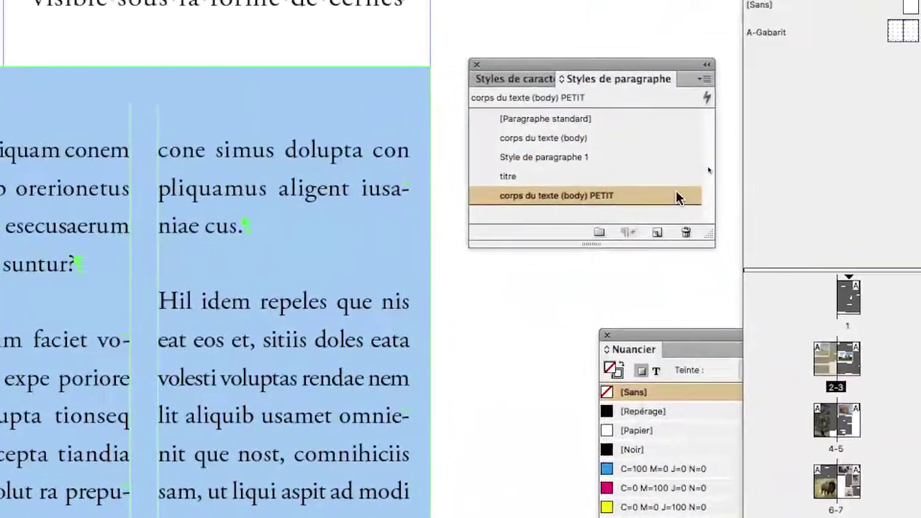
# Check the basic character formats of the "corps du texte (body) PETIT" style and close its options
pyautogui.doubleClick(678, 198)
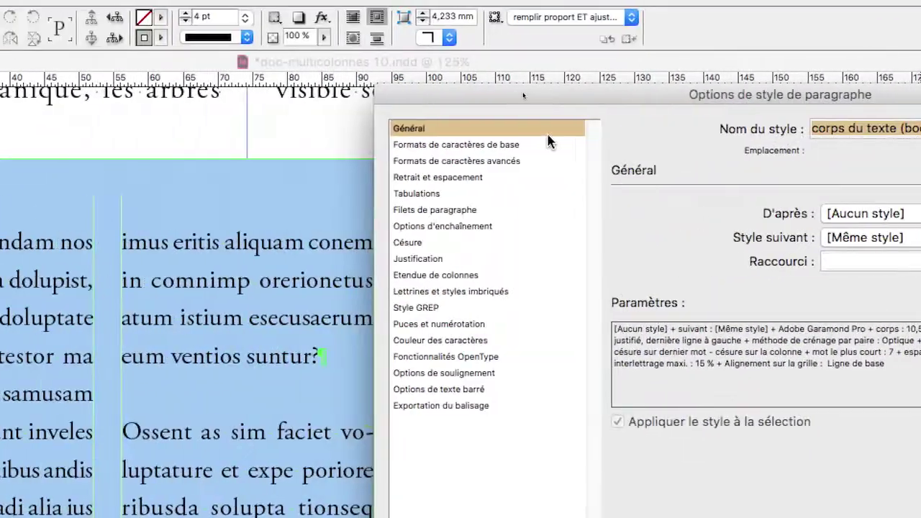
pyautogui.click(170, 143)
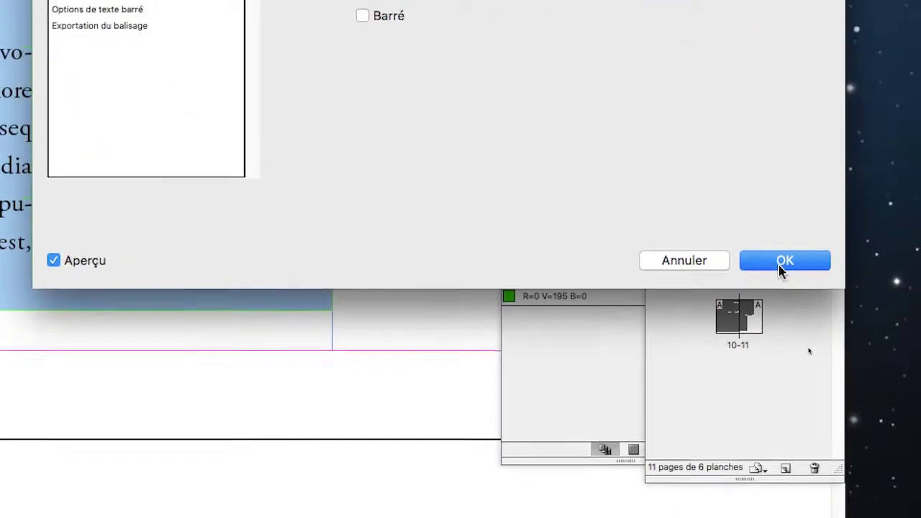
pyautogui.click(781, 261)
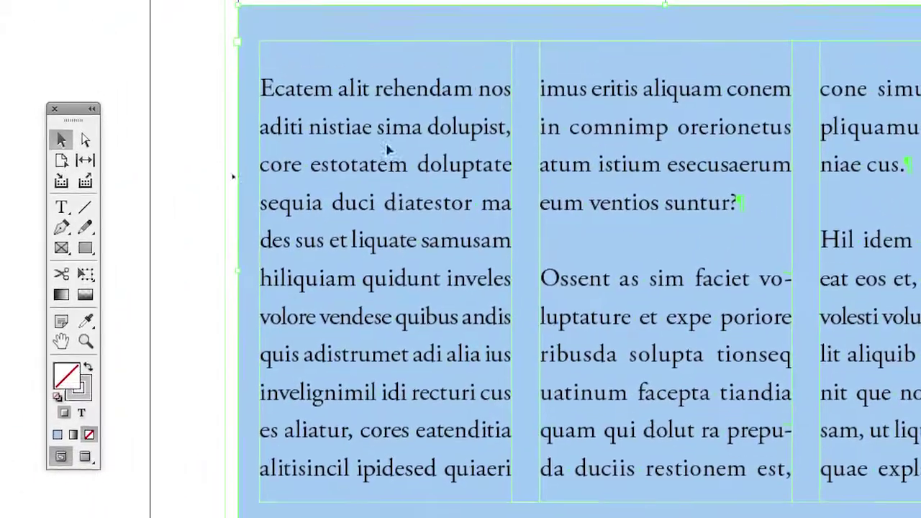
# Give the blue three-column text frame a custom baseline grid with an increment of 14 pt
pyautogui.click(414, 85)
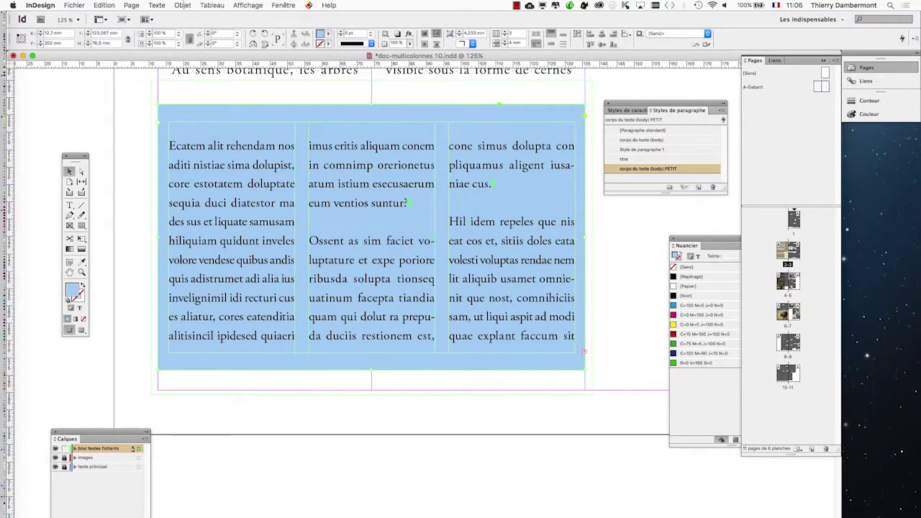
pyautogui.click(182, 5)
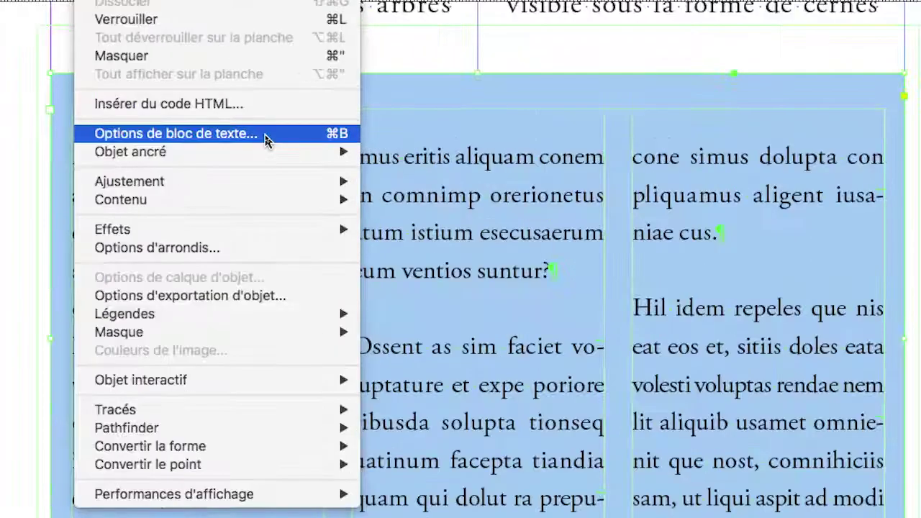
pyautogui.click(265, 138)
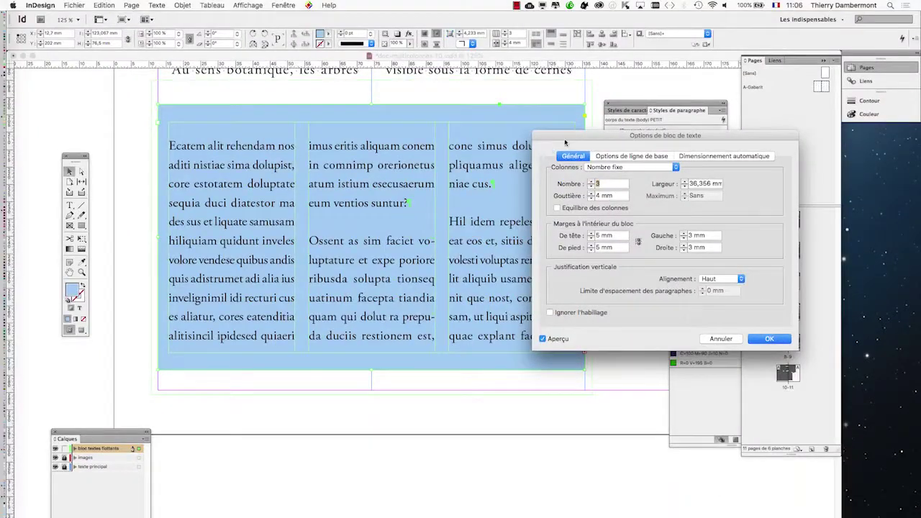
pyautogui.moveTo(565, 142); pyautogui.dragTo(503, 69)
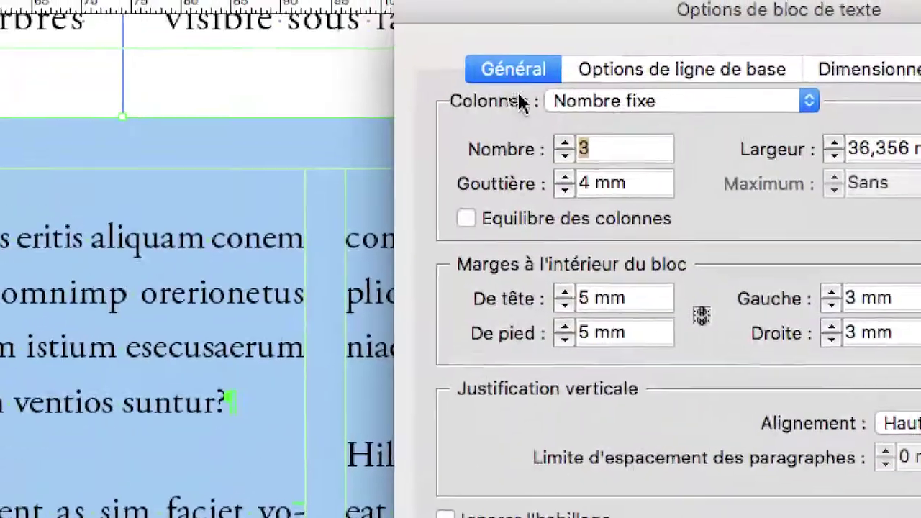
pyautogui.click(691, 74)
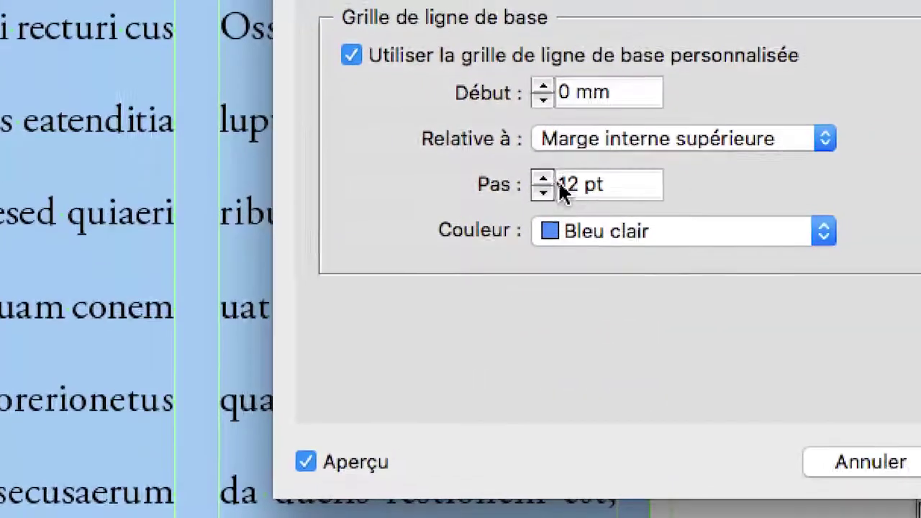
pyautogui.click(883, 157)
pyautogui.click(883, 158)
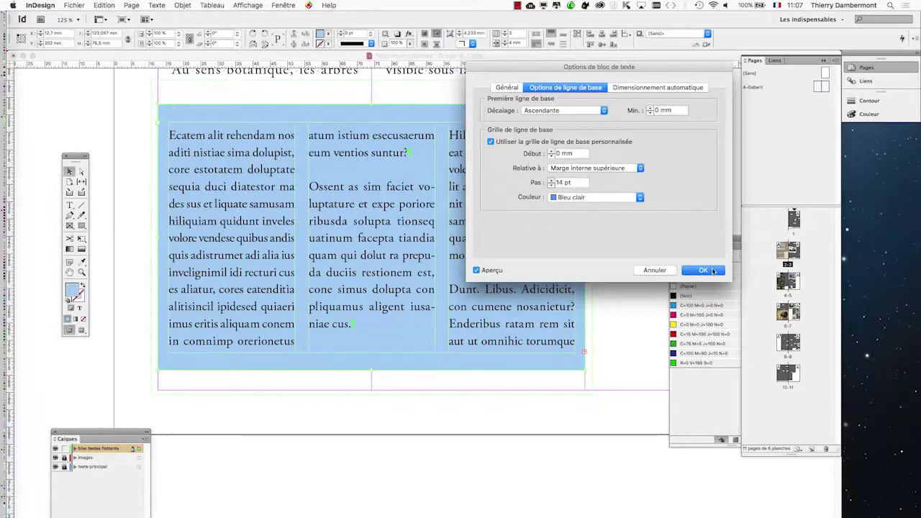
pyautogui.click(703, 269)
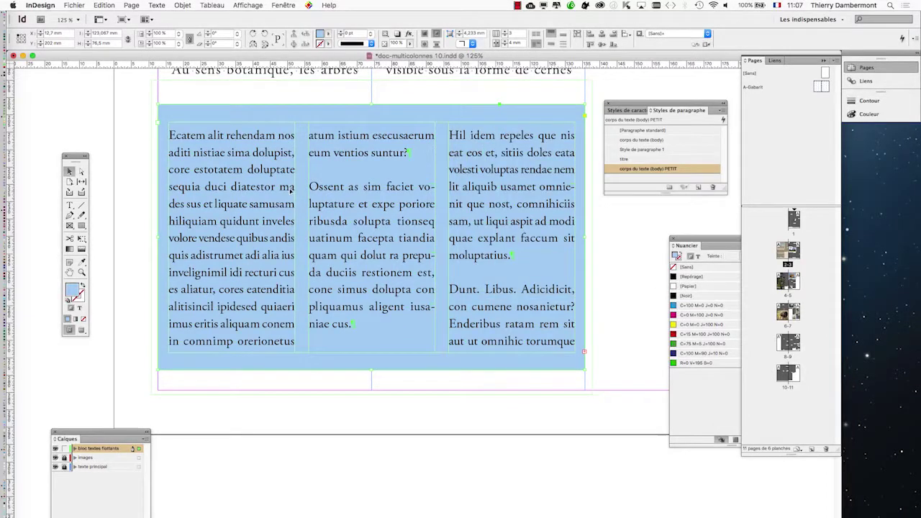
# Display the baseline grid and inspect how the blue frame's lines sit on it
pyautogui.press('super+minus')
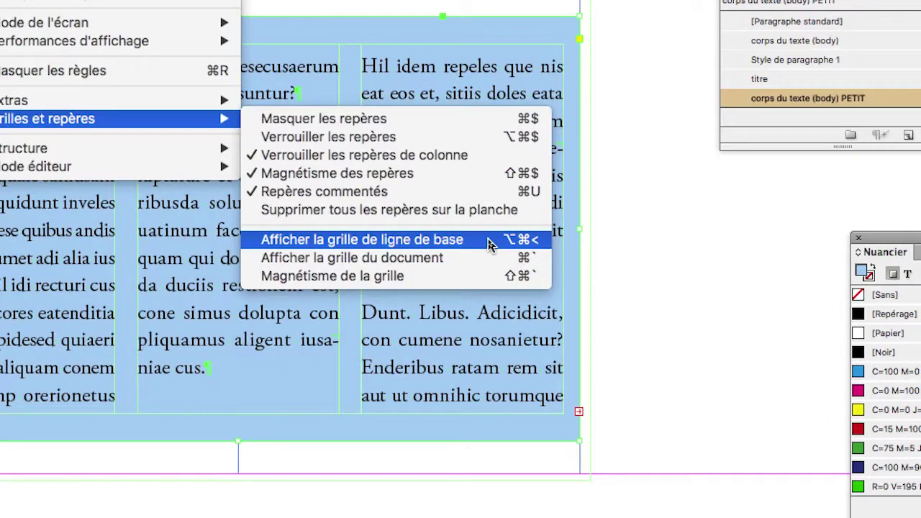
pyautogui.click(489, 241)
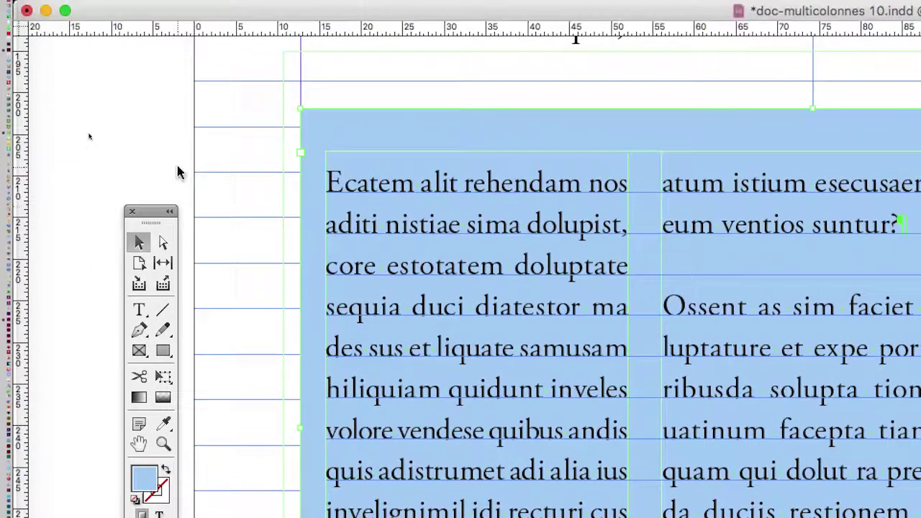
pyautogui.click(150, 100)
pyautogui.click(315, 180)
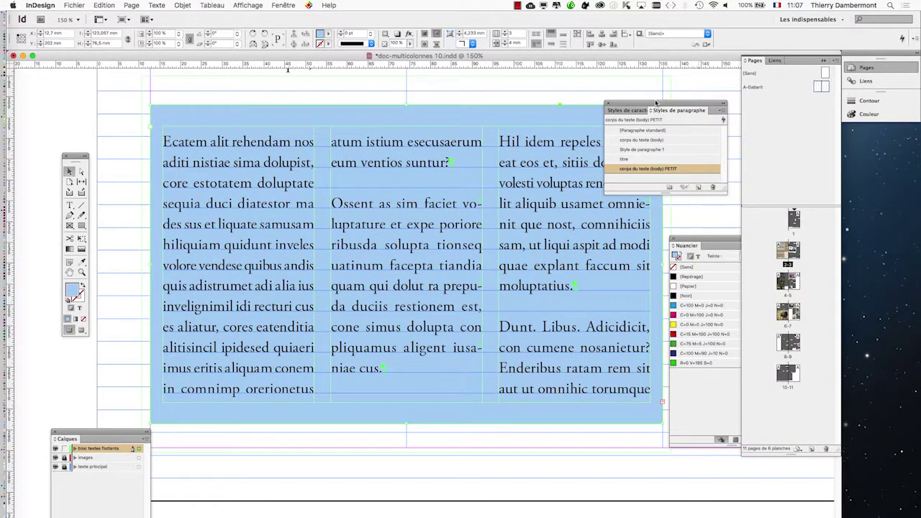
# Review the basic character formats of "corps du texte (body) PETIT" and set its grid alignment to "Aucune ligne"
pyautogui.moveTo(655, 103); pyautogui.dragTo(628, 97)
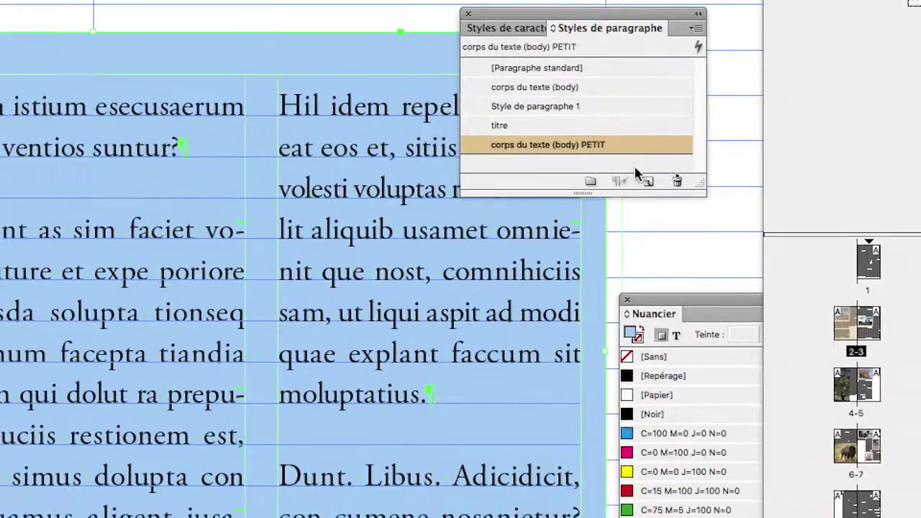
pyautogui.doubleClick(639, 147)
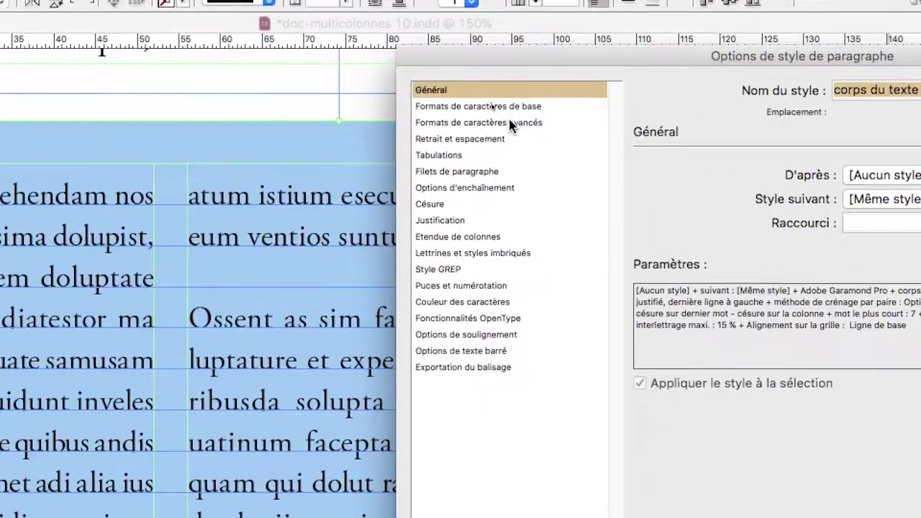
pyautogui.click(503, 107)
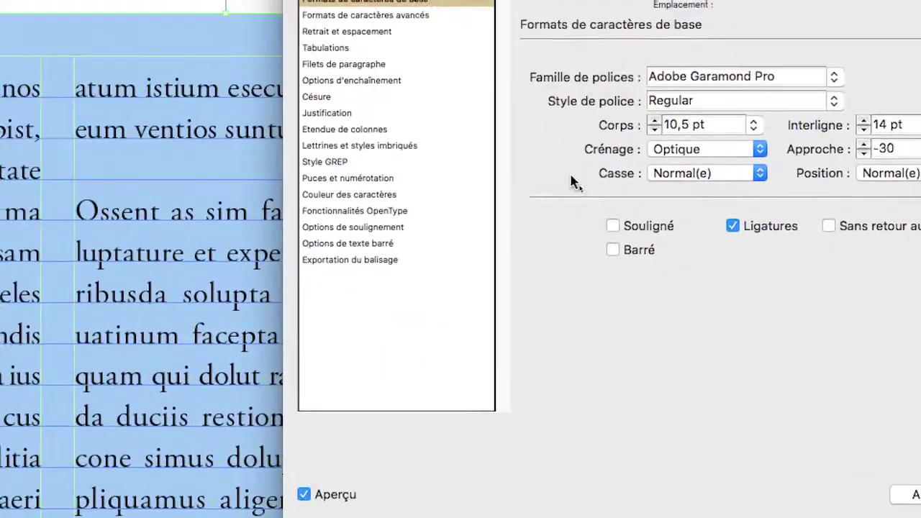
pyautogui.click(403, 31)
pyautogui.click(618, 198)
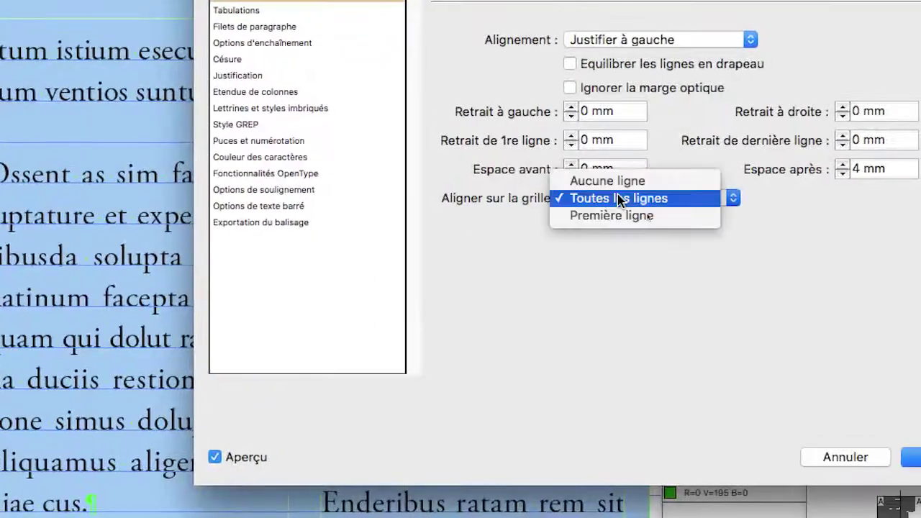
pyautogui.click(608, 181)
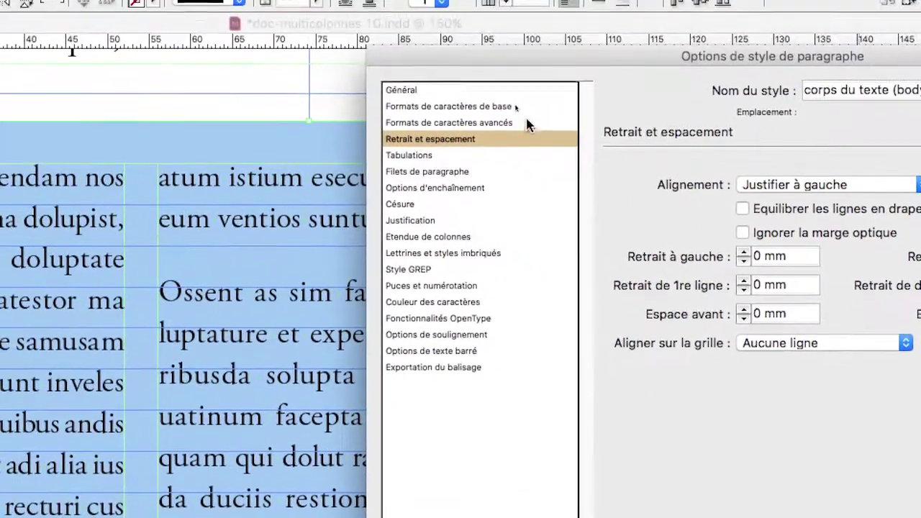
# Set the leading of the "corps du texte (body) PETIT" style to 11,5 pt in its basic character formats
pyautogui.click(524, 108)
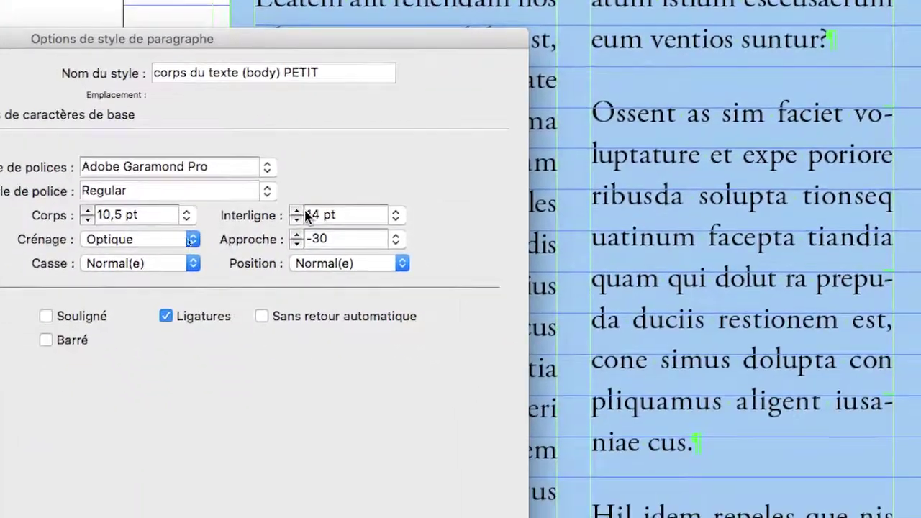
pyautogui.click(297, 220)
pyautogui.click(297, 220)
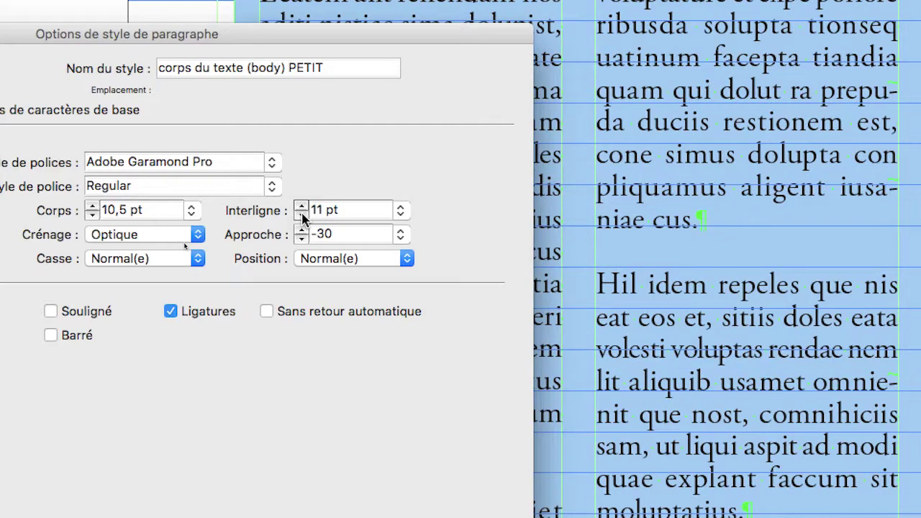
pyautogui.click(301, 215)
pyautogui.click(302, 208)
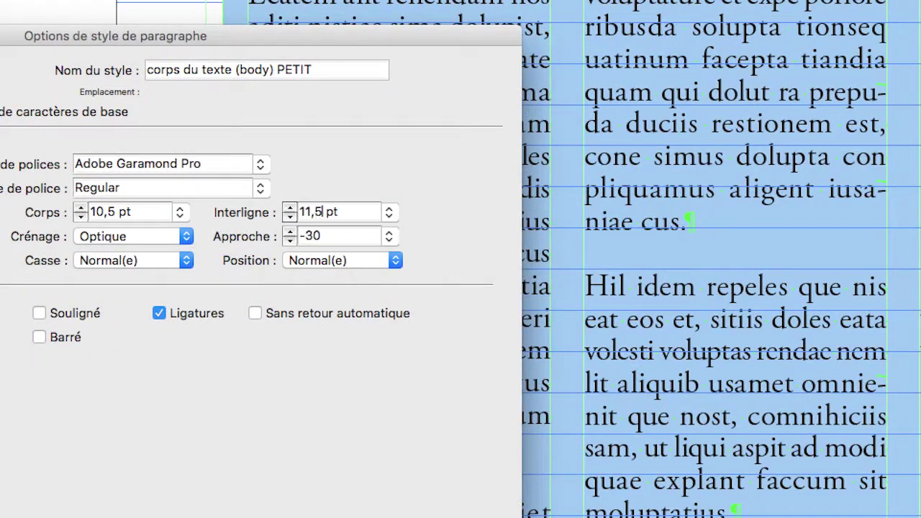
pyautogui.press('Tab')
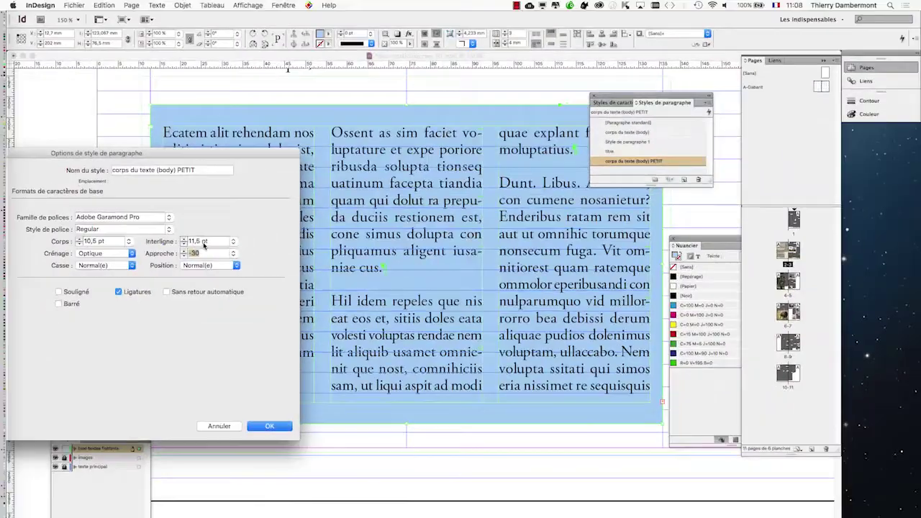
# Reduce the font size of "corps du texte (body) PETIT" to 10 pt and apply the style changes
pyautogui.moveTo(184, 156); pyautogui.dragTo(803, 91)
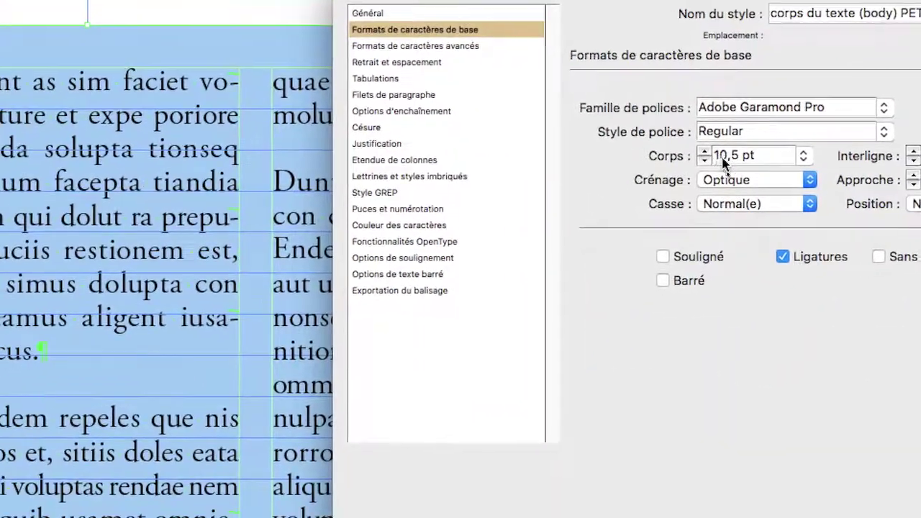
pyautogui.click(714, 161)
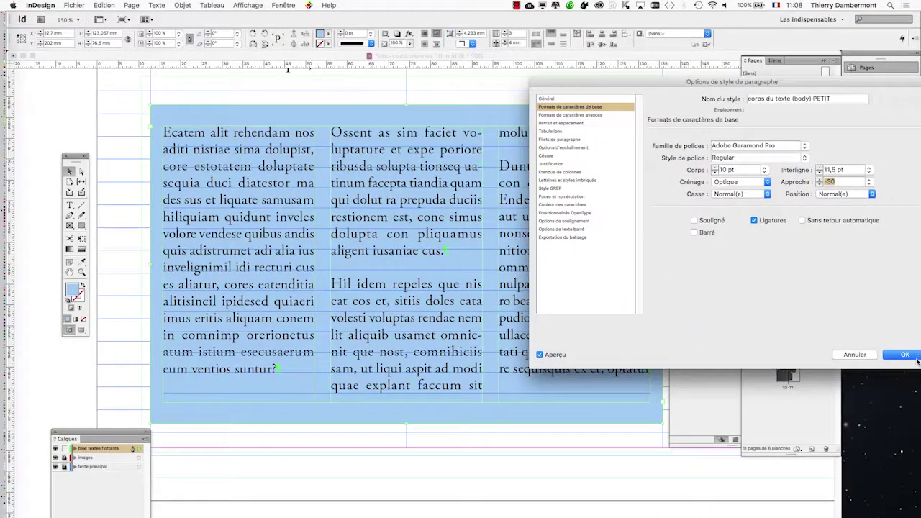
pyautogui.click(908, 355)
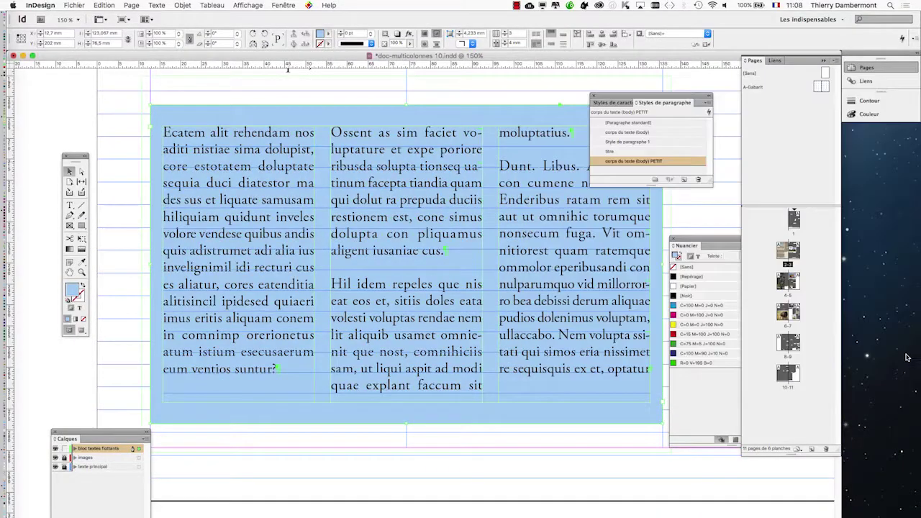
# Set the grid alignment of the "corps du texte (body) PETIT" style to "Toutes les lignes"
pyautogui.doubleClick(684, 161)
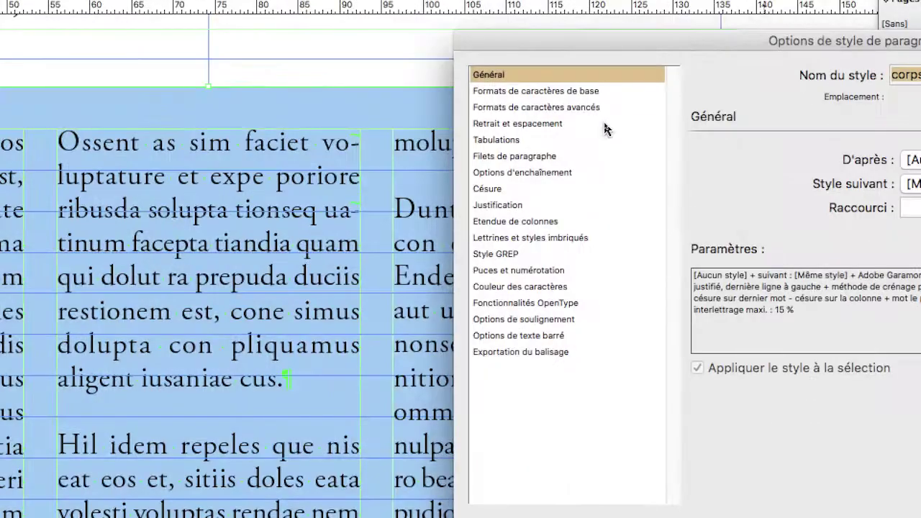
pyautogui.click(604, 124)
pyautogui.click(755, 230)
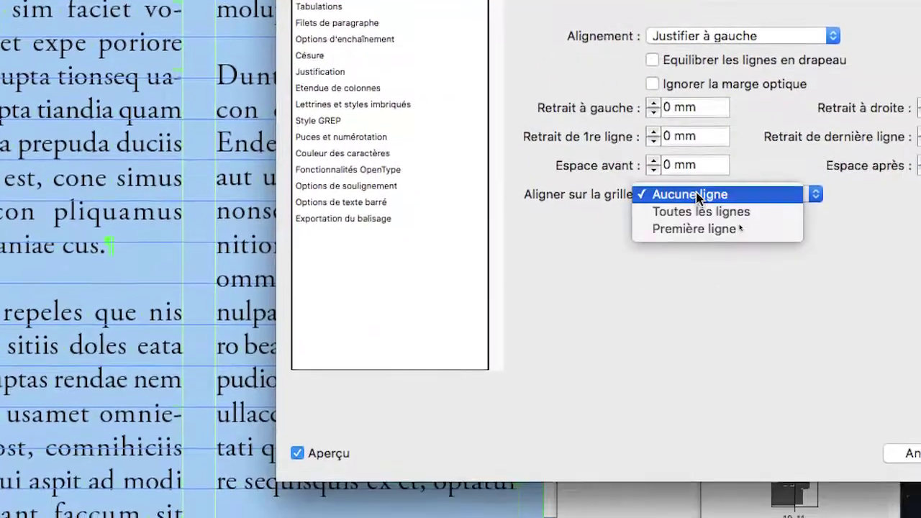
pyautogui.click(712, 246)
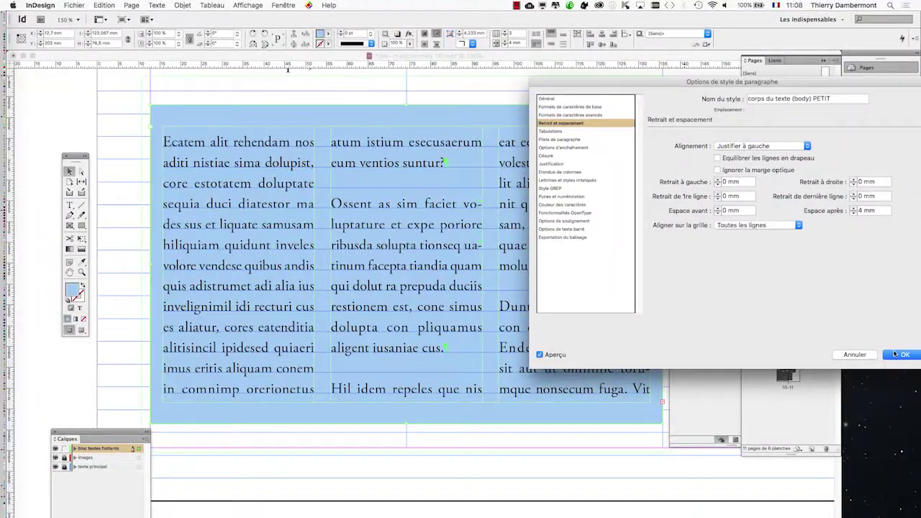
pyautogui.click(899, 354)
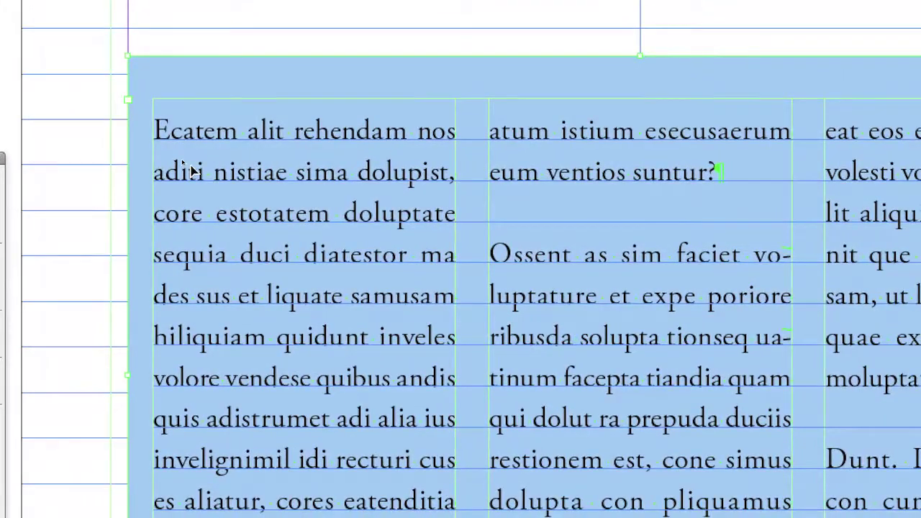
# Set the increment of the blue text frame's custom baseline grid to 11,5 pt
pyautogui.press('super+b')
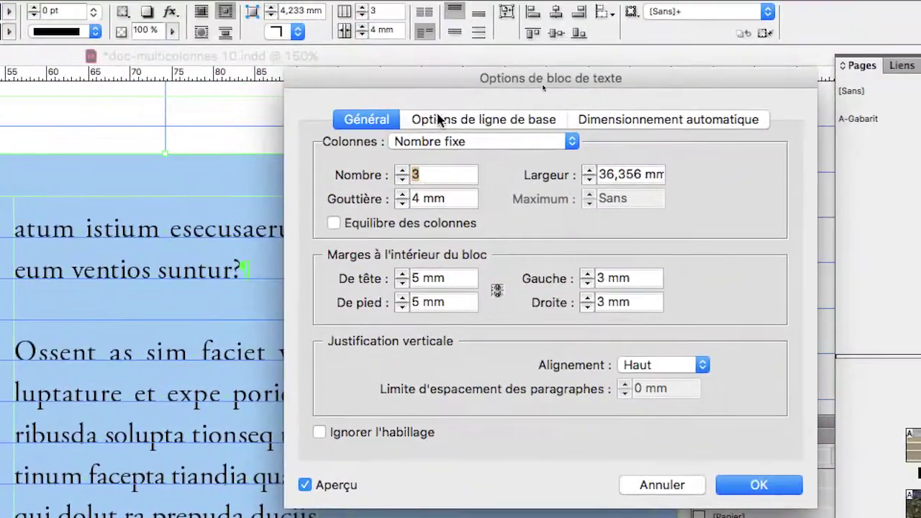
pyautogui.click(440, 120)
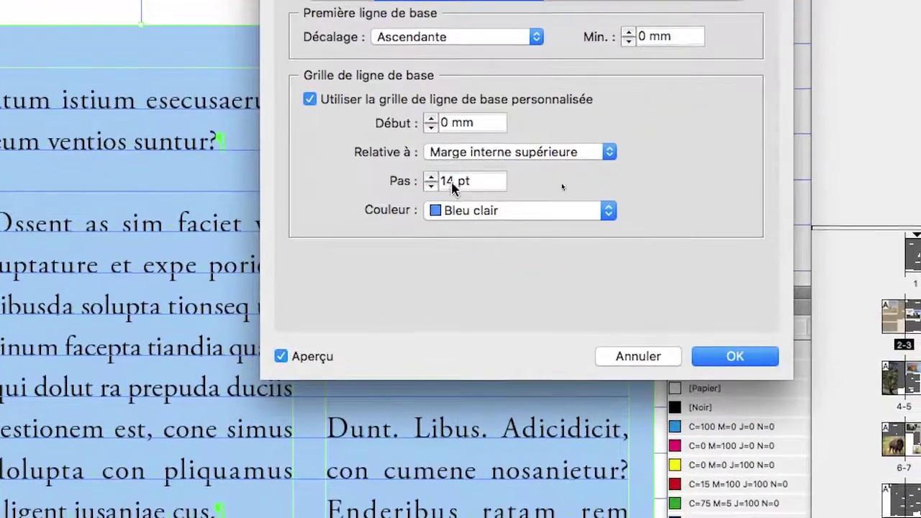
pyautogui.moveTo(478, 305); pyautogui.dragTo(471, 305)
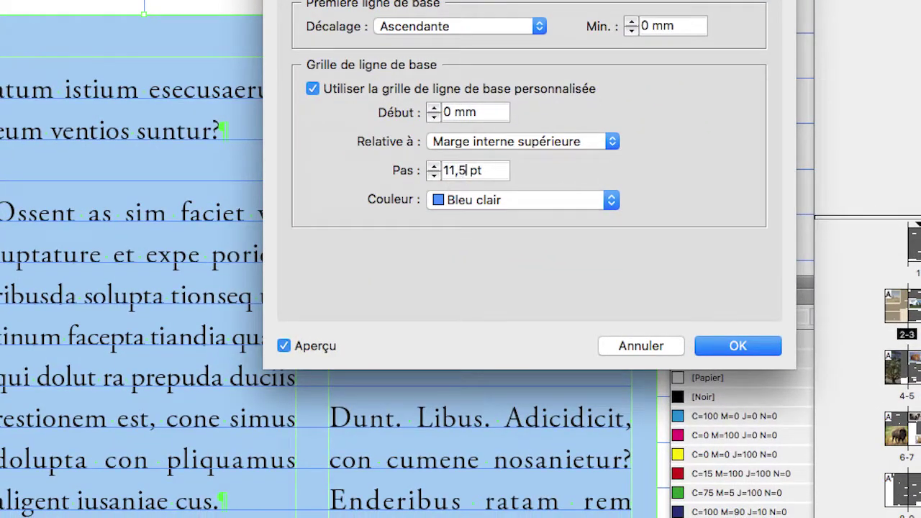
pyautogui.press('Tab')
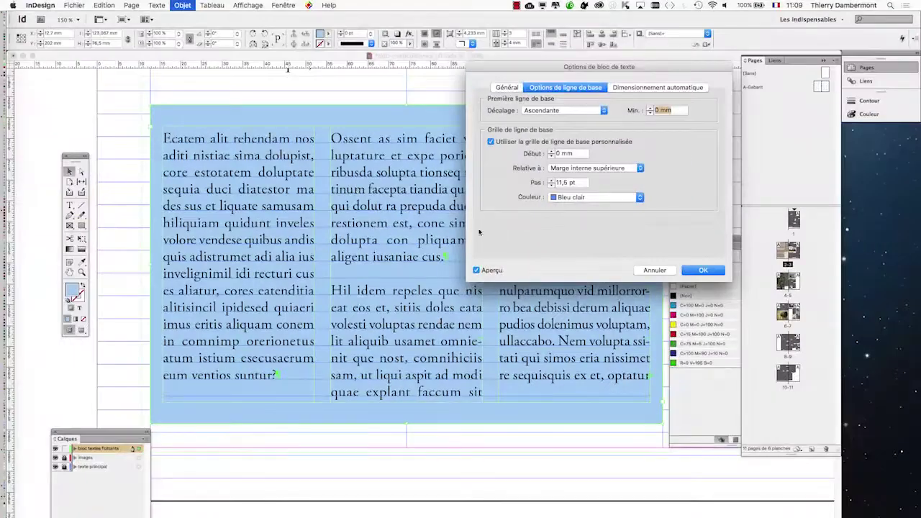
pyautogui.click(702, 270)
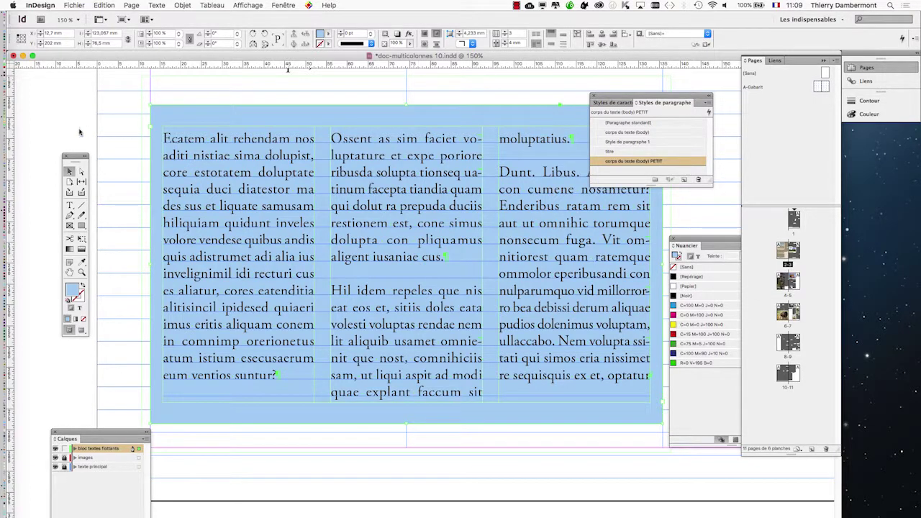
# Deselect the blue frame and move the tools and paragraph styles panels away from it
pyautogui.moveTo(72, 157); pyautogui.dragTo(42, 120)
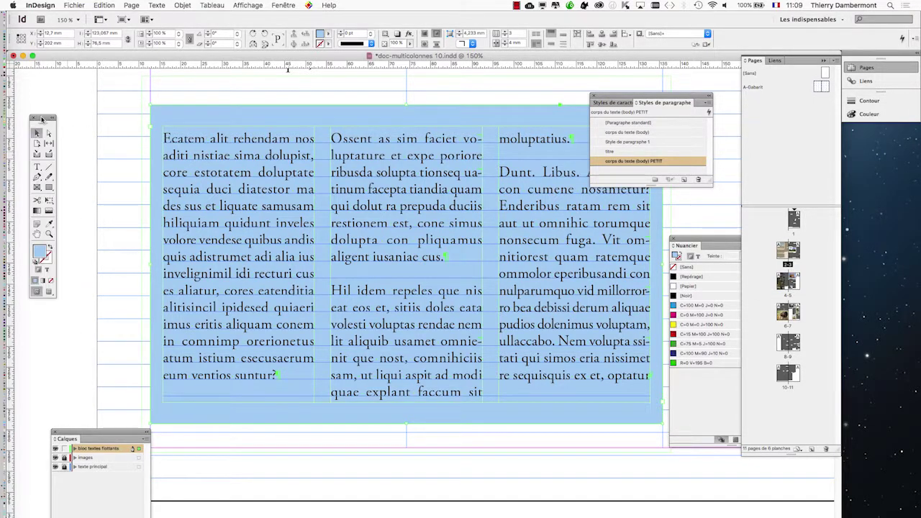
pyautogui.click(77, 180)
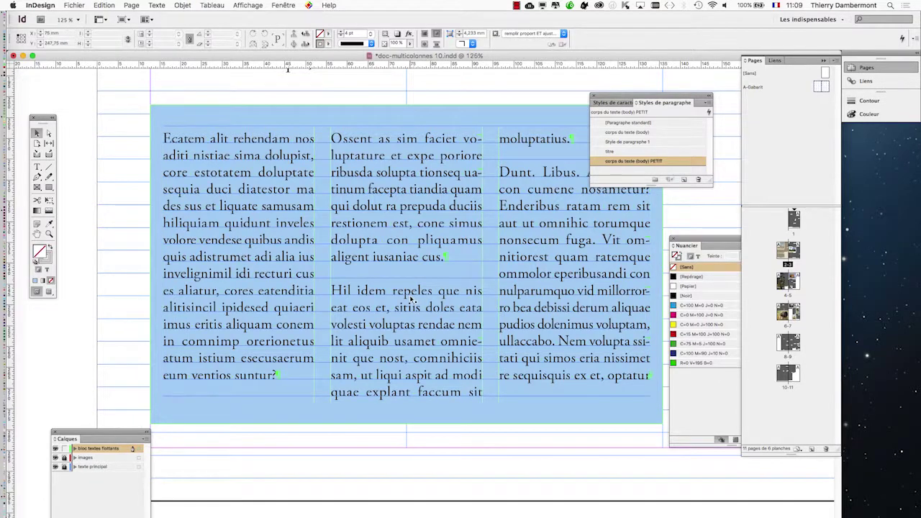
pyautogui.scroll(-2, 411, 300)
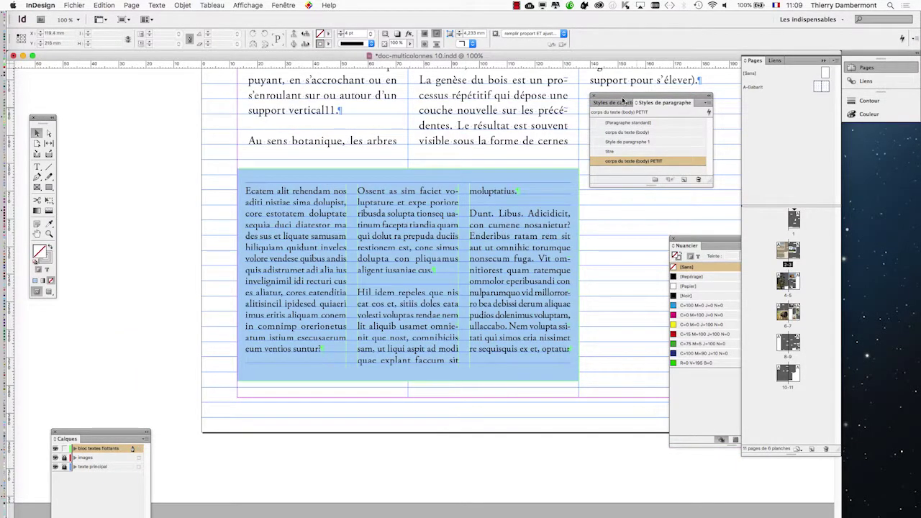
pyautogui.moveTo(623, 101); pyautogui.dragTo(699, 139)
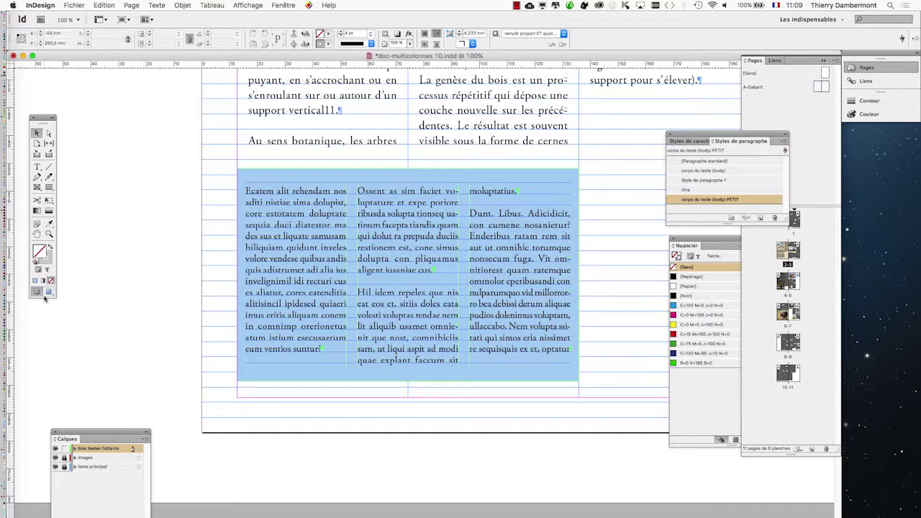
# Hide the baseline grid and switch the screen mode to preview
pyautogui.click(246, 4)
pyautogui.moveTo(273, 179)
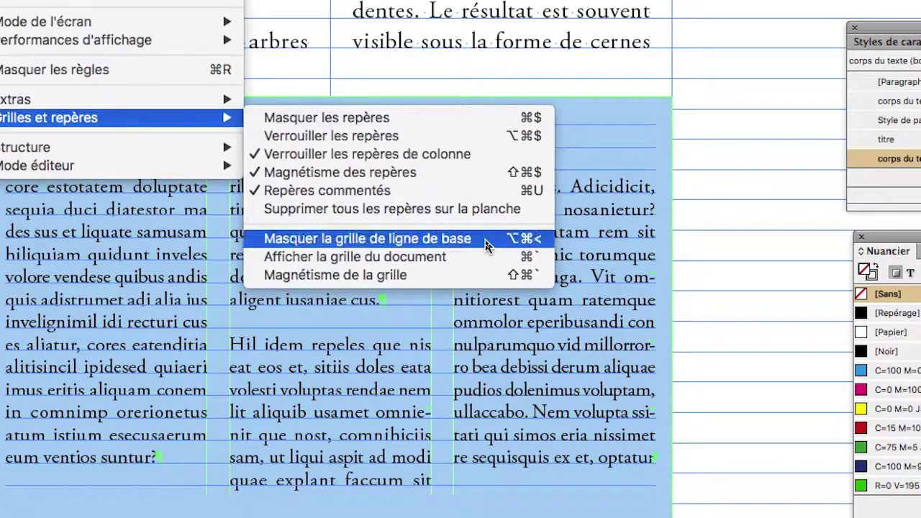
pyautogui.click(486, 245)
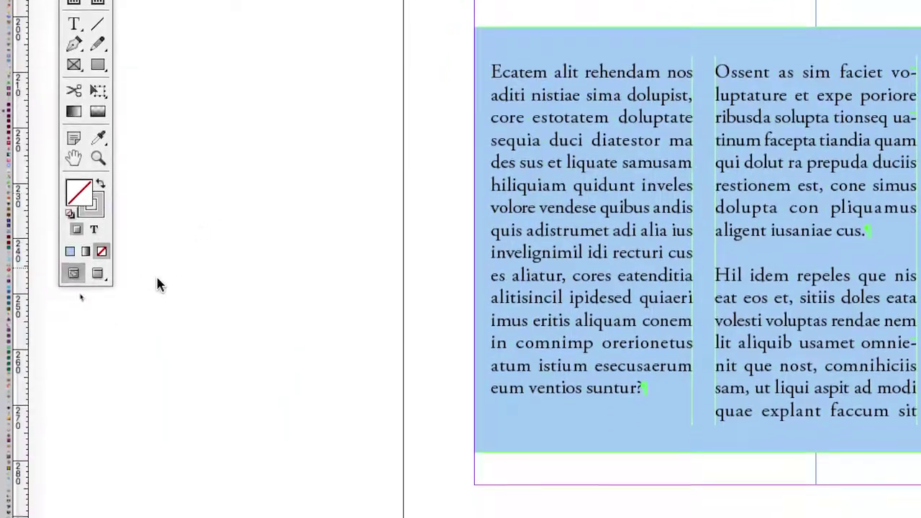
pyautogui.click(20, 329)
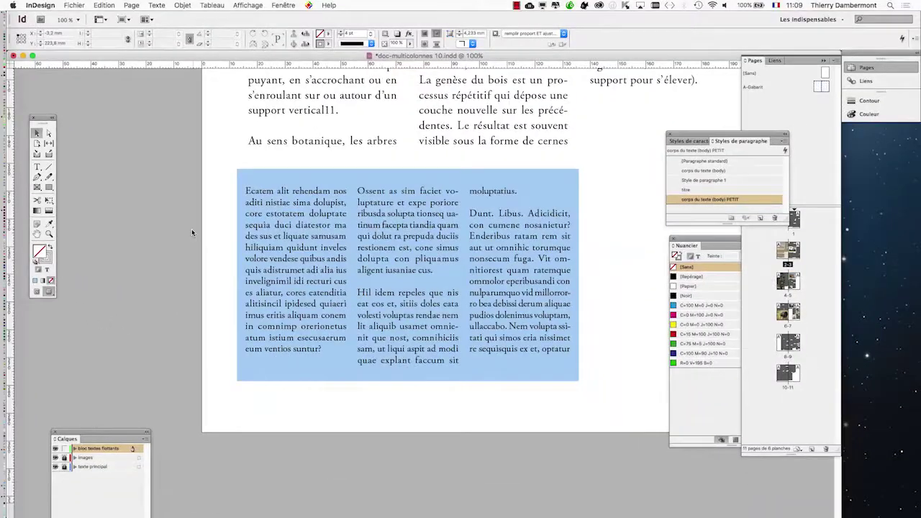
# Examine the line alignment across the blue frame's three columns and against the surrounding page layout
pyautogui.scroll(5, 191, 229)
pyautogui.scroll(-2, 195, 230)
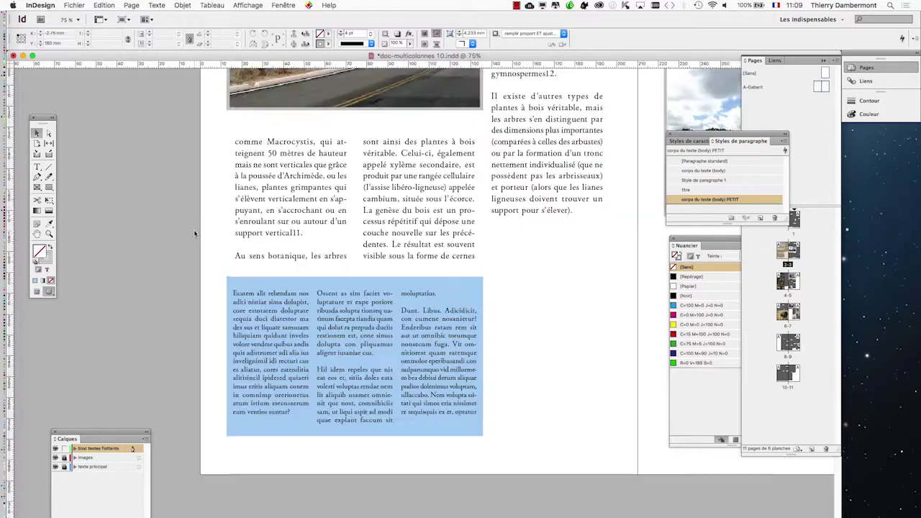
pyautogui.scroll(4, 361, 374)
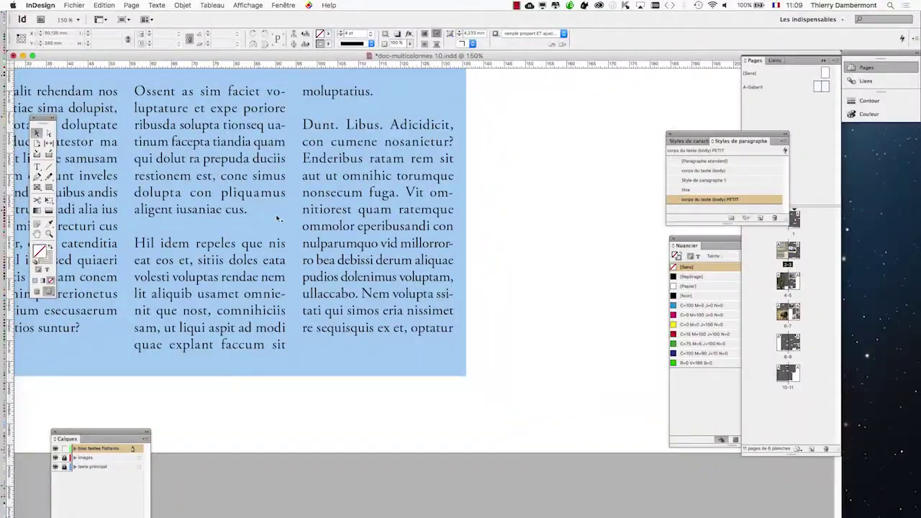
pyautogui.moveTo(275, 218); pyautogui.dragTo(405, 268)
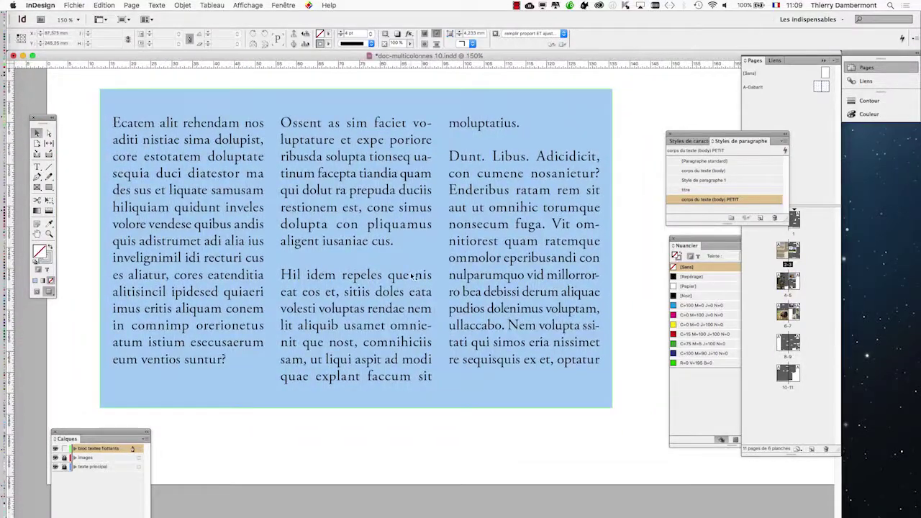
pyautogui.scroll(-1, 412, 275)
pyautogui.scroll(-1, 407, 285)
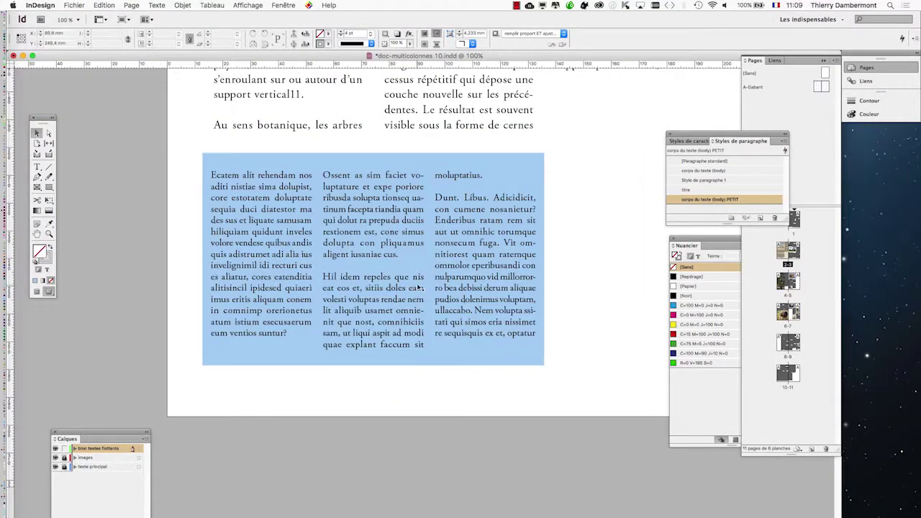
pyautogui.scroll(1, 420, 287)
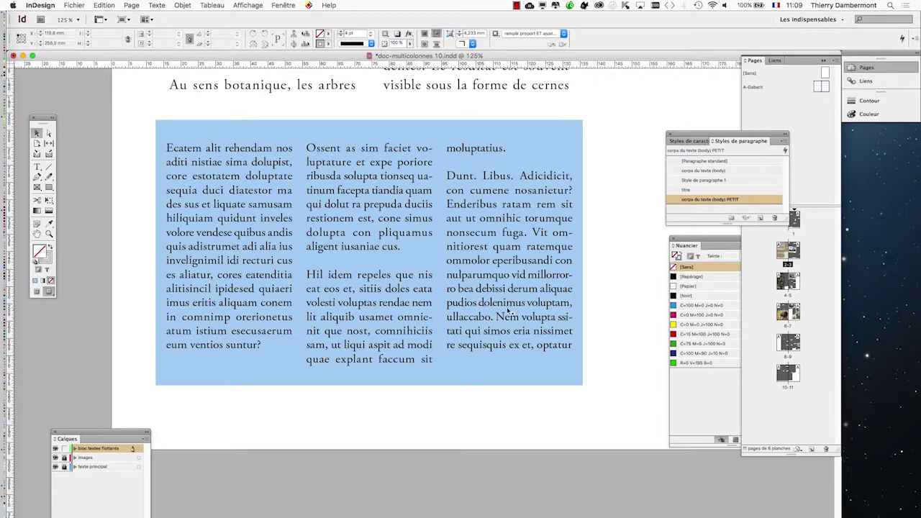